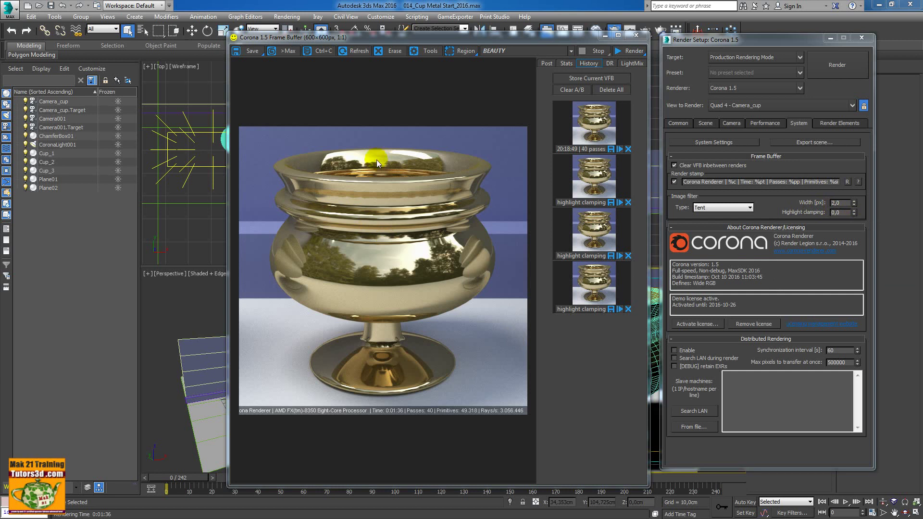
Step: Read pixel values across the cup's rim highlight in the render
{"action": "left_click_drag", "start_coordinate": [410, 152], "coordinate": [489, 292]}
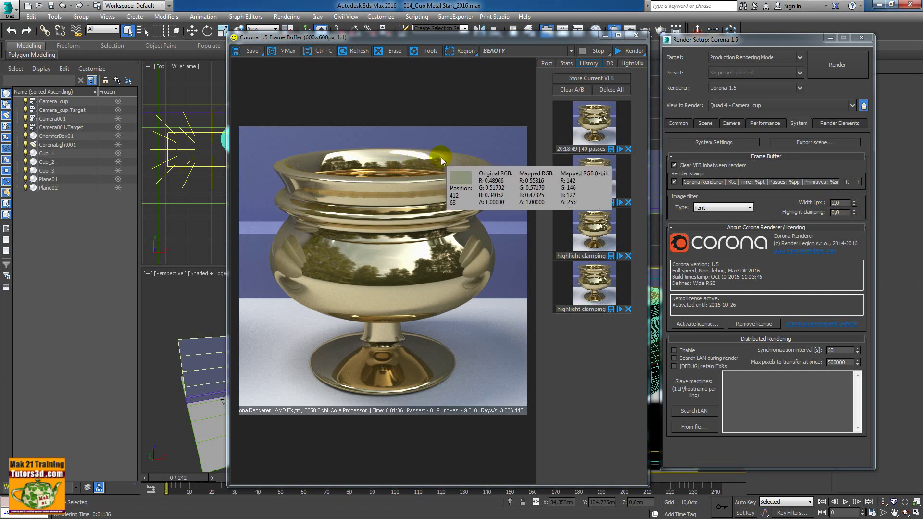
{"action": "mouse_move", "coordinate": [489, 292]}
{"action": "right_mouse_down"}
{"action": "mouse_move", "coordinate": [422, 261]}
{"action": "mouse_move", "coordinate": [408, 224]}
{"action": "mouse_move", "coordinate": [353, 215]}
{"action": "mouse_move", "coordinate": [414, 155]}
{"action": "right_mouse_up"}
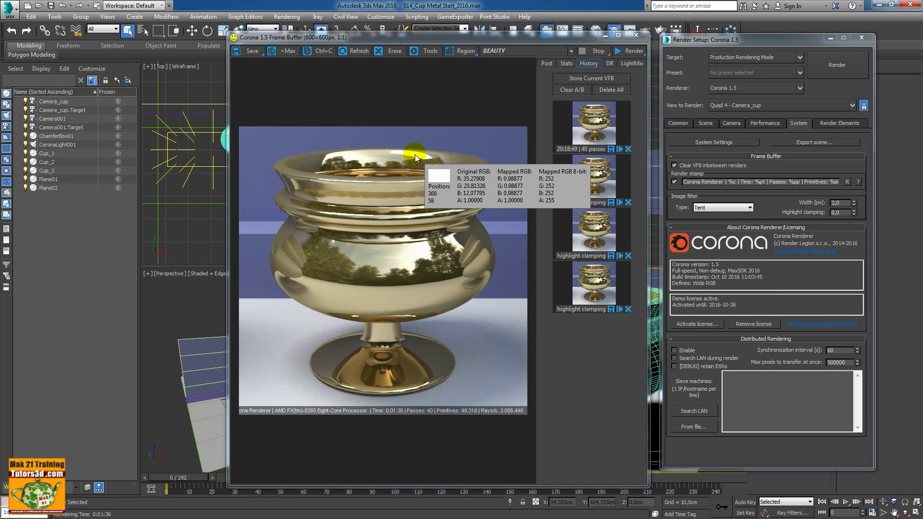
{"action": "right_click_drag", "start_coordinate": [414, 154], "coordinate": [448, 219]}
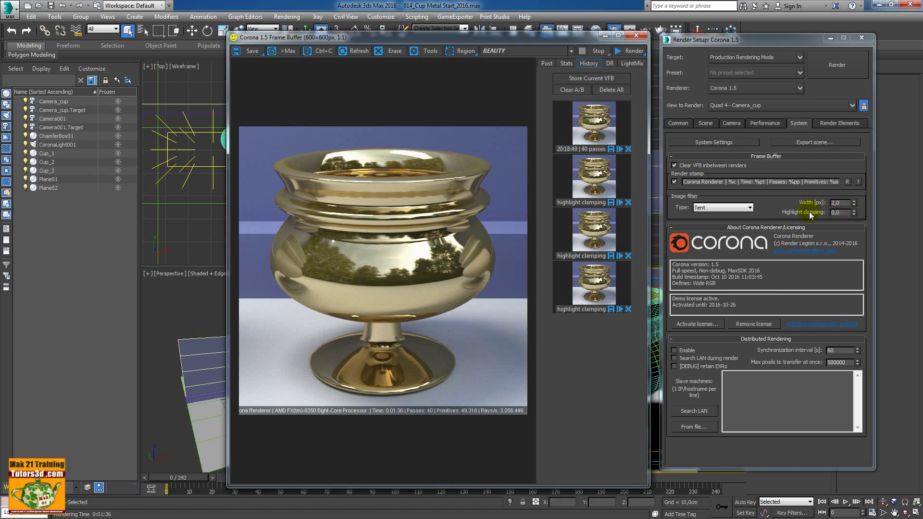
Step: Enter 1 in the Highlight clamping field to set it to 1,0
{"action": "left_click_drag", "start_coordinate": [842, 213], "coordinate": [828, 215]}
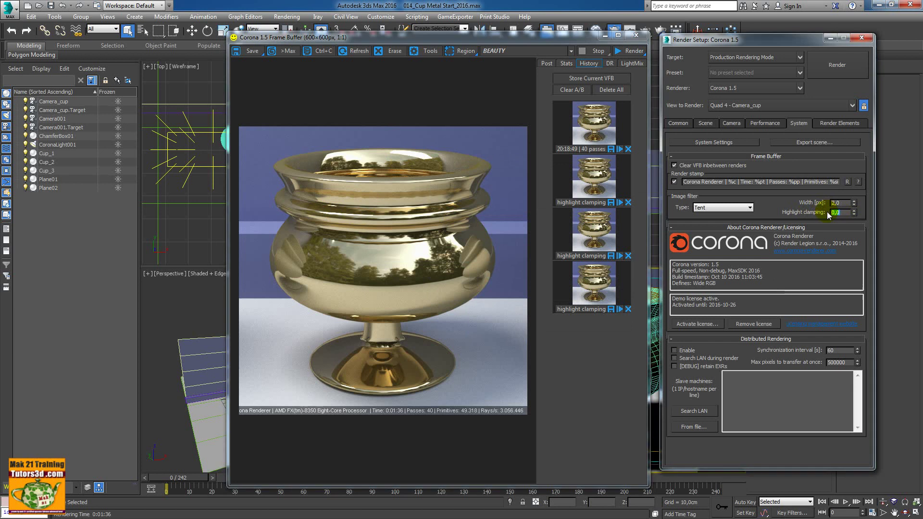
{"action": "type", "text": "1"}
{"action": "key", "text": "Return"}
Step: Name the latest snapshot 'highlight clamping 1' and set the original 40-pass render as image A
{"action": "double_click", "coordinate": [596, 309]}
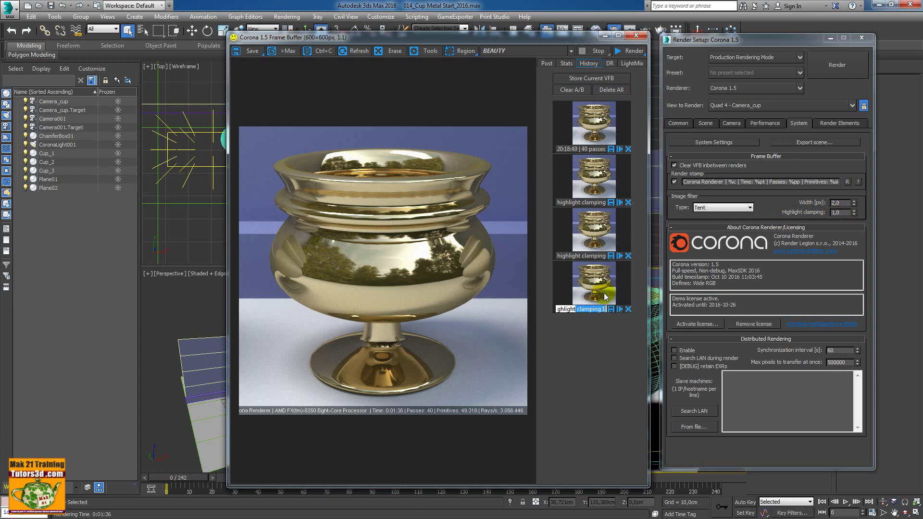
{"action": "left_click", "coordinate": [610, 266]}
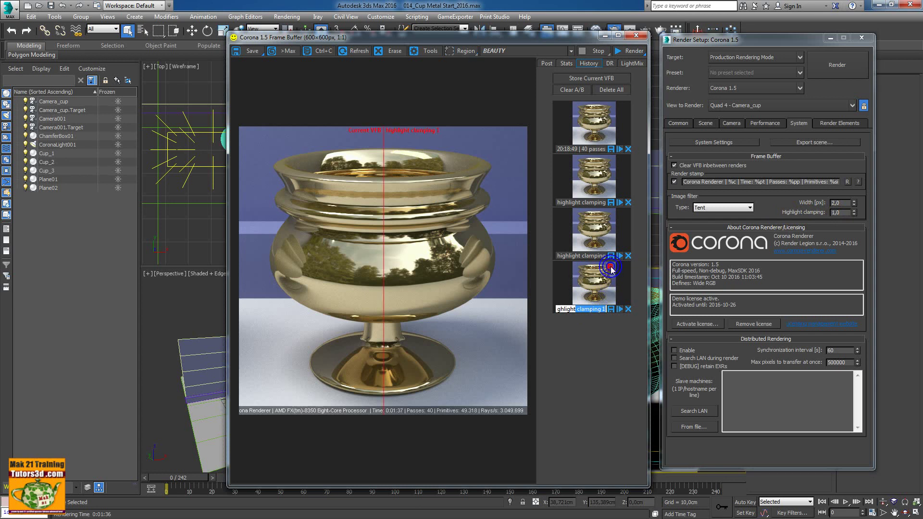
{"action": "left_click", "coordinate": [577, 110]}
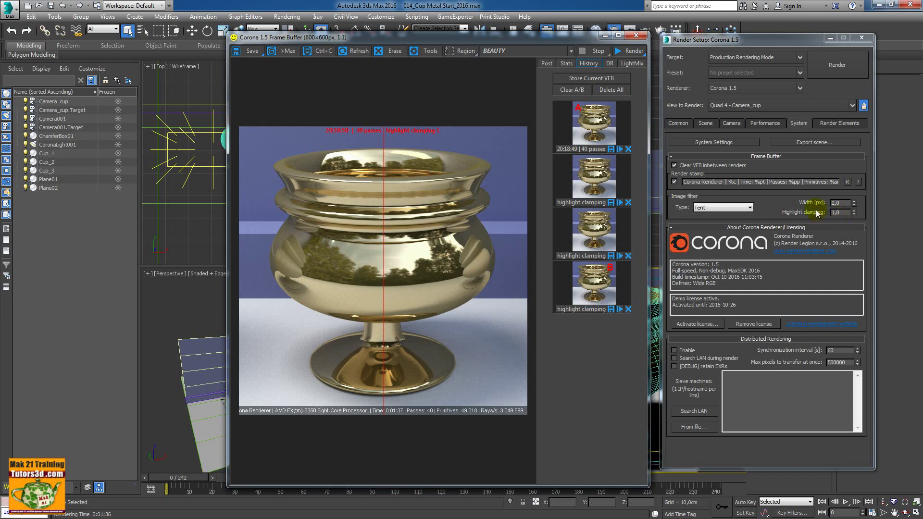
{"action": "left_click", "coordinate": [380, 196]}
{"action": "mouse_move", "coordinate": [379, 195]}
{"action": "left_mouse_down"}
{"action": "mouse_move", "coordinate": [237, 187]}
{"action": "mouse_move", "coordinate": [489, 210]}
{"action": "mouse_move", "coordinate": [268, 206]}
{"action": "mouse_move", "coordinate": [478, 216]}
{"action": "mouse_move", "coordinate": [284, 206]}
{"action": "left_mouse_up"}
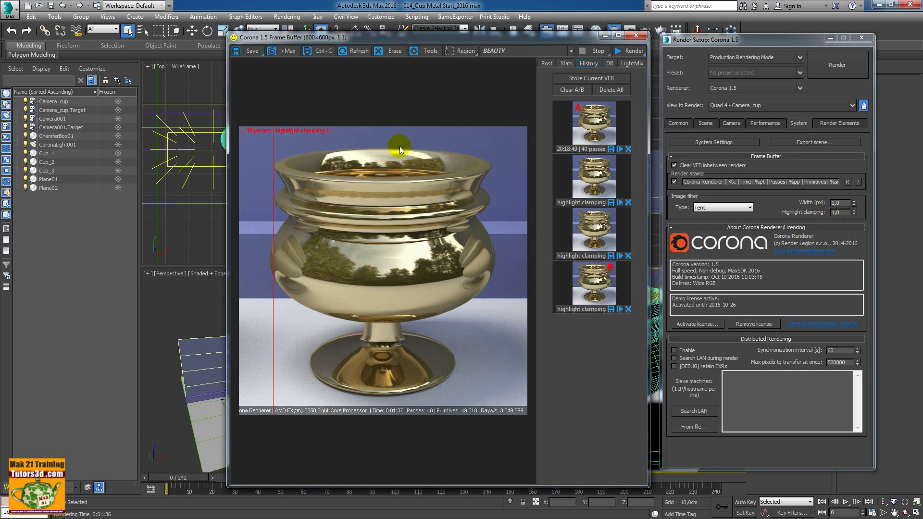
Step: Read the rim highlight pixel values and sweep the A/B divider across the cup
{"action": "right_click", "coordinate": [416, 155]}
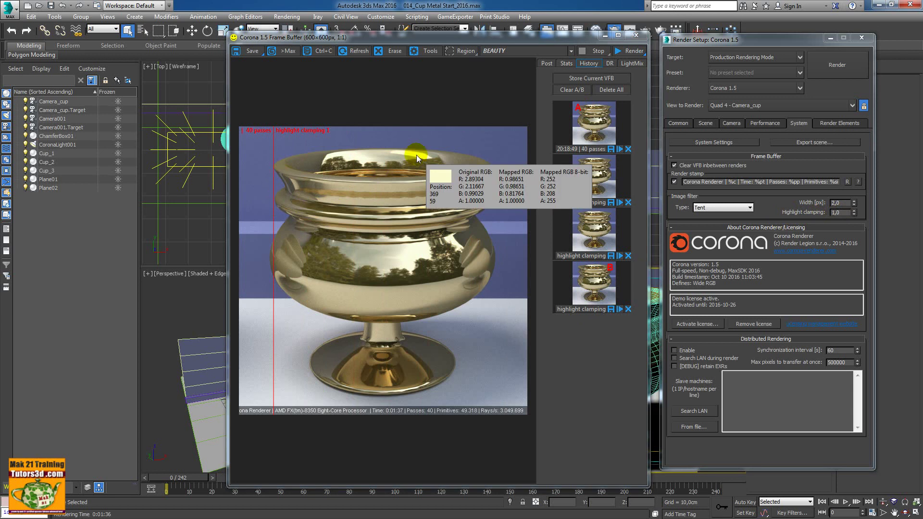
{"action": "left_click", "coordinate": [416, 154]}
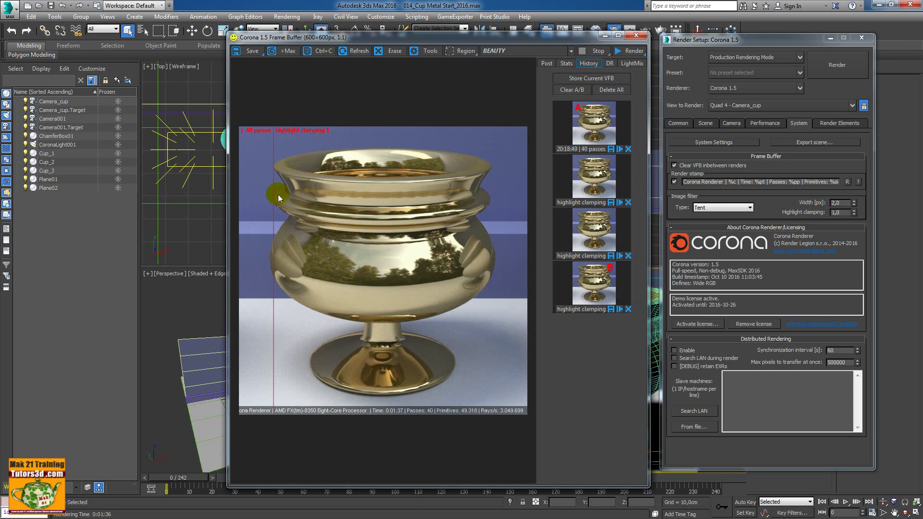
{"action": "left_click_drag", "start_coordinate": [282, 194], "coordinate": [366, 185]}
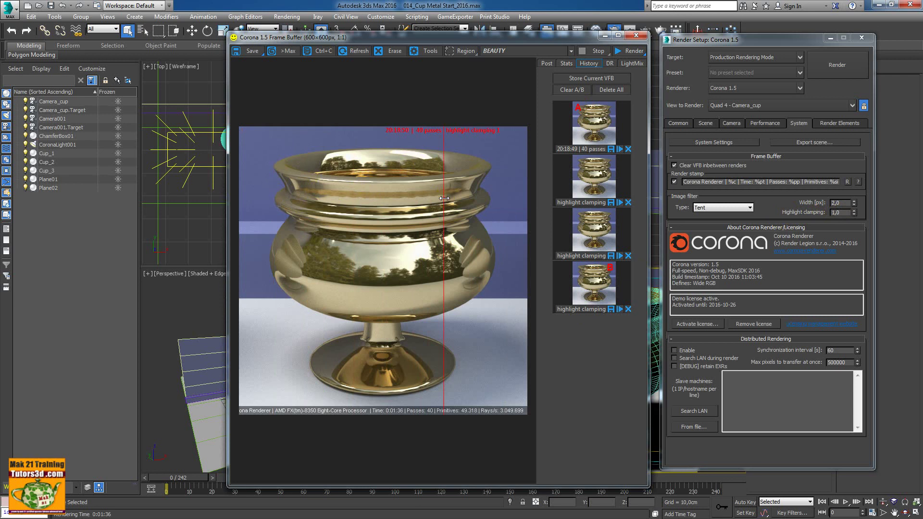
{"action": "left_click_drag", "start_coordinate": [444, 198], "coordinate": [275, 185]}
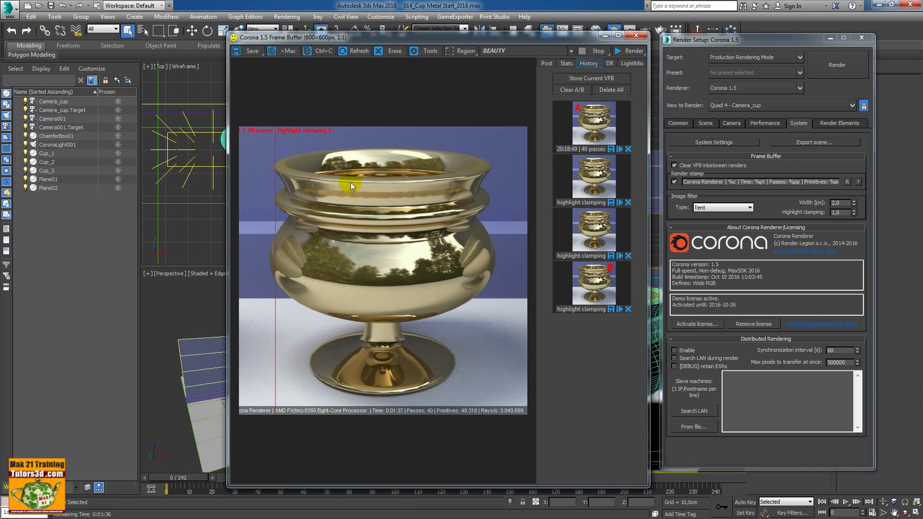
{"action": "mouse_move", "coordinate": [274, 232]}
{"action": "left_mouse_down"}
{"action": "mouse_move", "coordinate": [451, 235]}
{"action": "mouse_move", "coordinate": [344, 225]}
{"action": "mouse_move", "coordinate": [451, 226]}
{"action": "mouse_move", "coordinate": [279, 218]}
{"action": "mouse_move", "coordinate": [417, 221]}
{"action": "mouse_move", "coordinate": [426, 233]}
{"action": "left_mouse_up"}
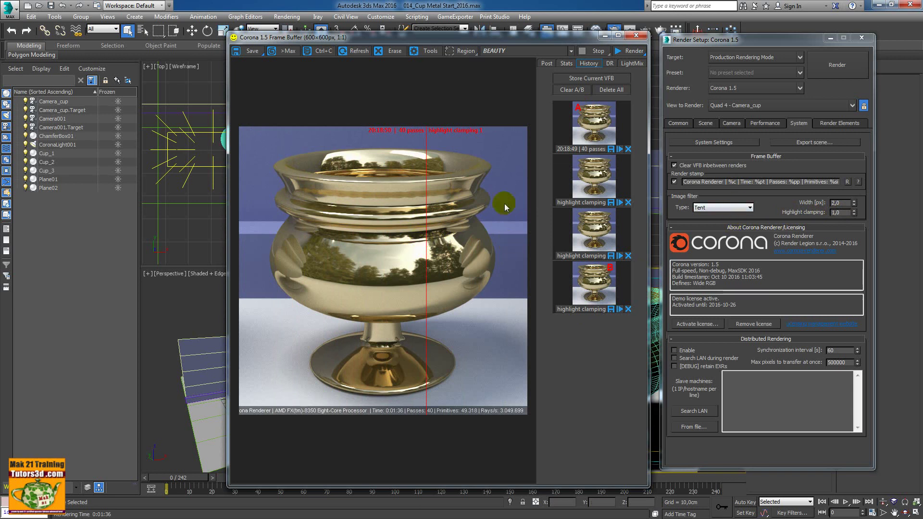
{"action": "left_click_drag", "start_coordinate": [427, 228], "coordinate": [264, 215]}
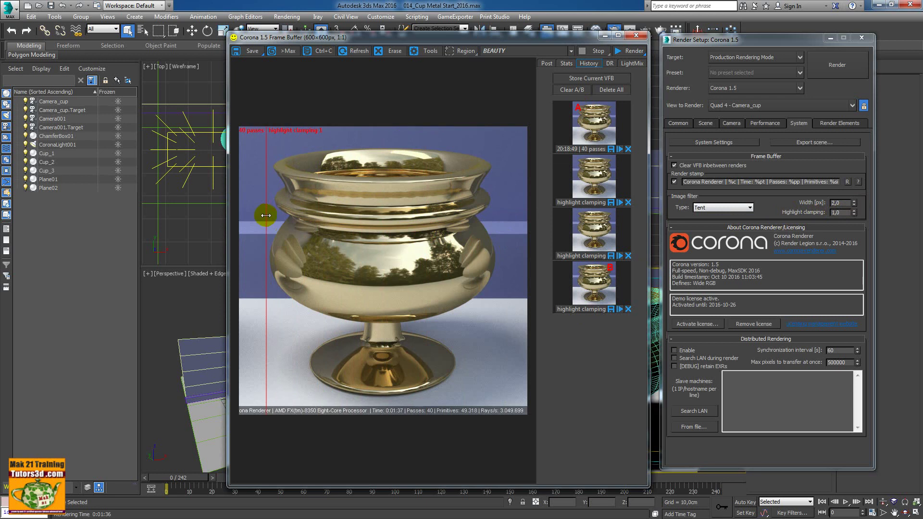
Step: Set highlight clamping to 2,0
{"action": "left_click", "coordinate": [840, 212]}
{"action": "type", "text": "2"}
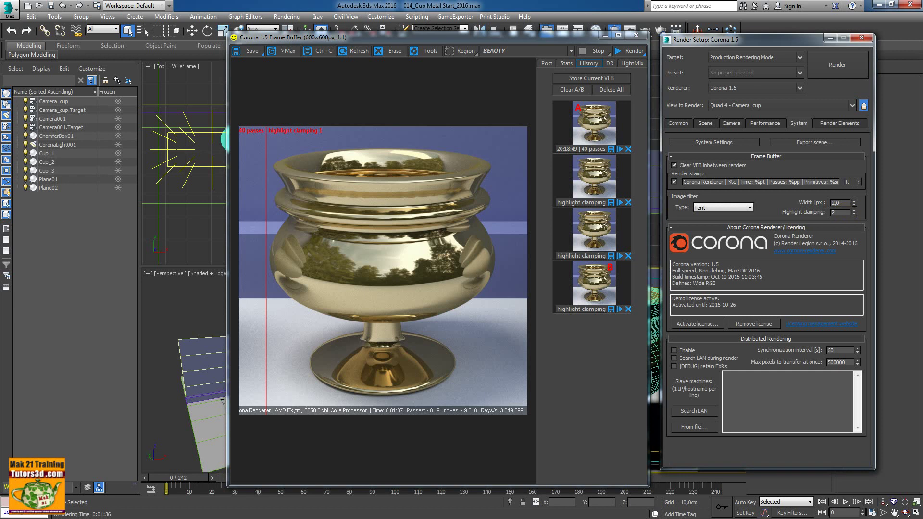
{"action": "key", "text": "Return"}
Step: Rename the third snapshot 'highlight clamping 2' and set it as comparison image A
{"action": "left_click", "coordinate": [594, 203]}
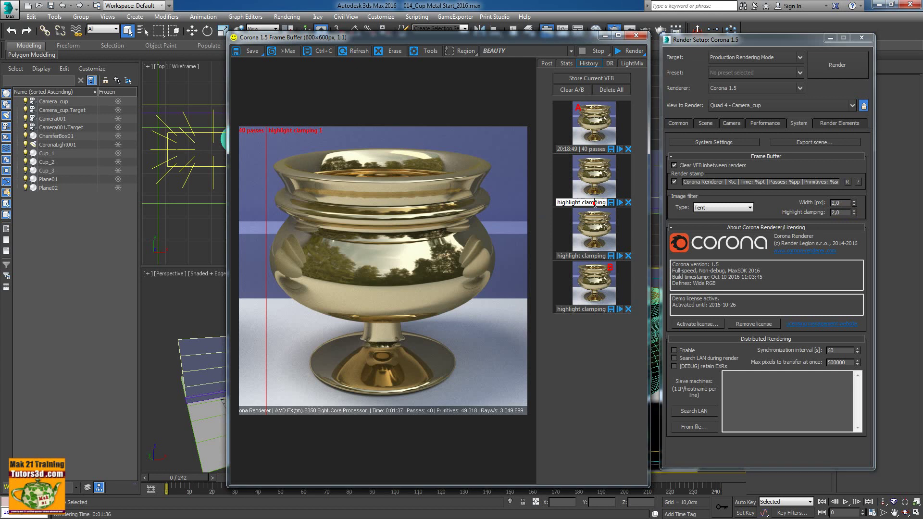
{"action": "double_click", "coordinate": [595, 256]}
{"action": "key", "text": "Return"}
{"action": "left_click", "coordinate": [572, 222]}
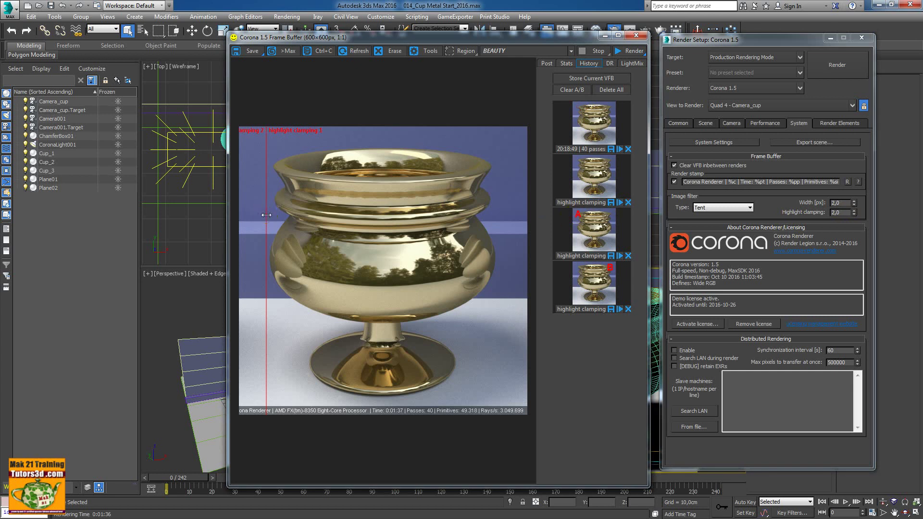
{"action": "left_click_drag", "start_coordinate": [267, 216], "coordinate": [422, 219]}
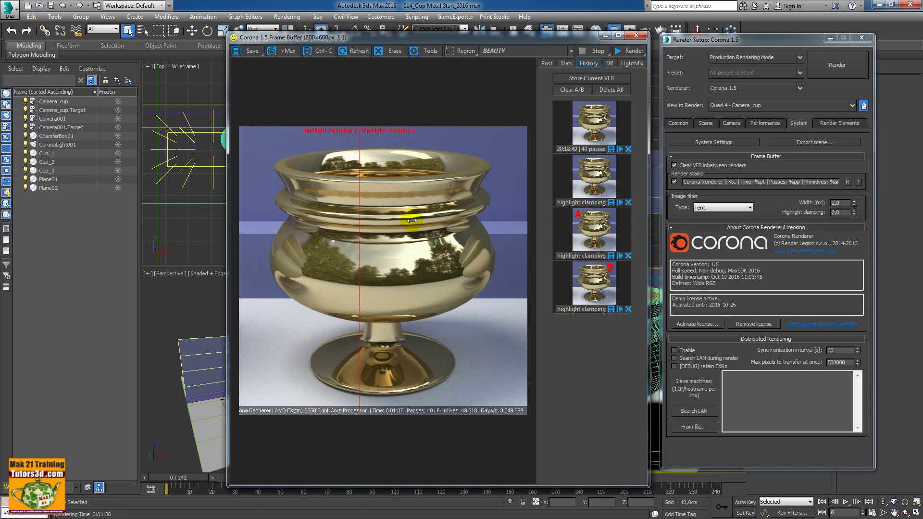
{"action": "left_click_drag", "start_coordinate": [352, 217], "coordinate": [489, 218]}
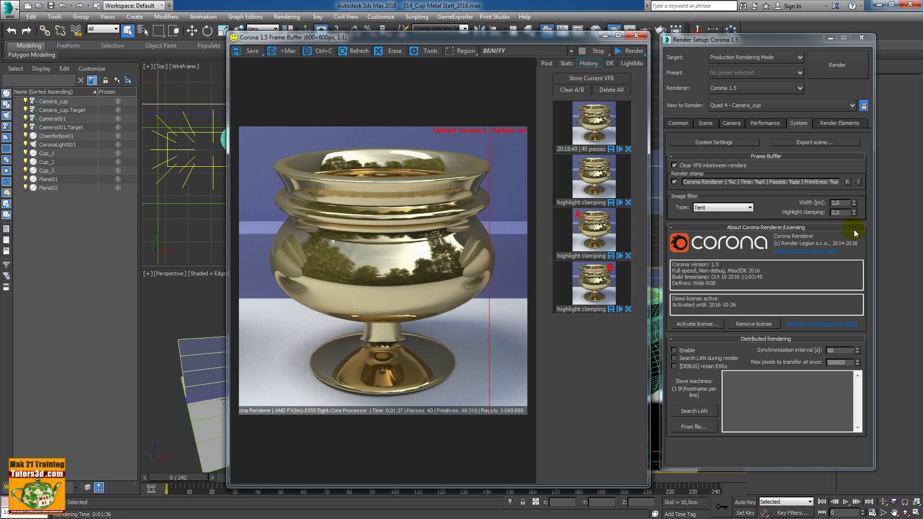
Step: Sweep the A/B divider over the cup while reading the rim highlight pixel values
{"action": "left_click", "coordinate": [838, 213]}
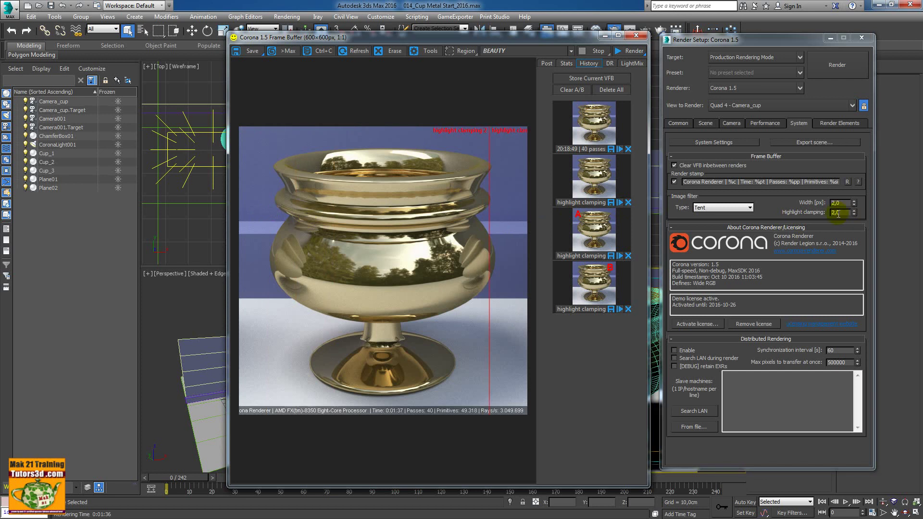
{"action": "right_click", "coordinate": [418, 156]}
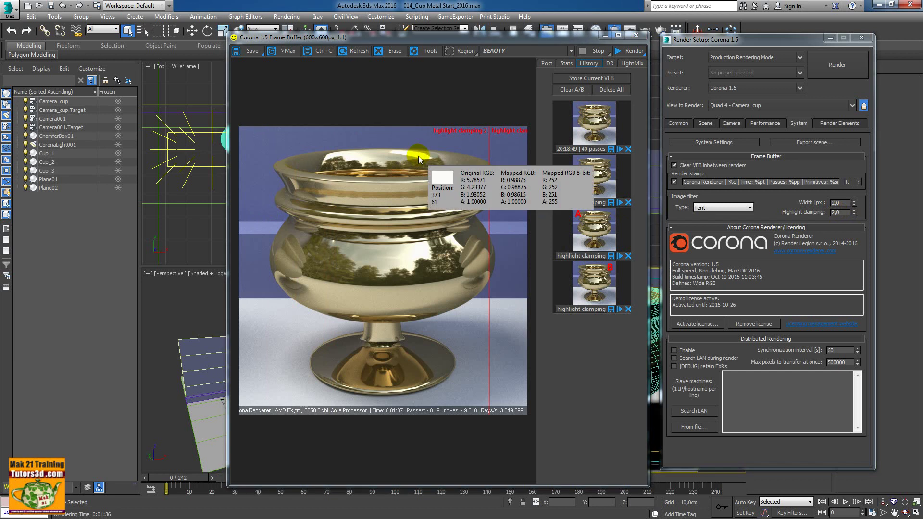
{"action": "mouse_move", "coordinate": [487, 193]}
{"action": "left_mouse_down"}
{"action": "mouse_move", "coordinate": [355, 192]}
{"action": "mouse_move", "coordinate": [500, 202]}
{"action": "mouse_move", "coordinate": [269, 196]}
{"action": "left_mouse_up"}
{"action": "right_click", "coordinate": [422, 154]}
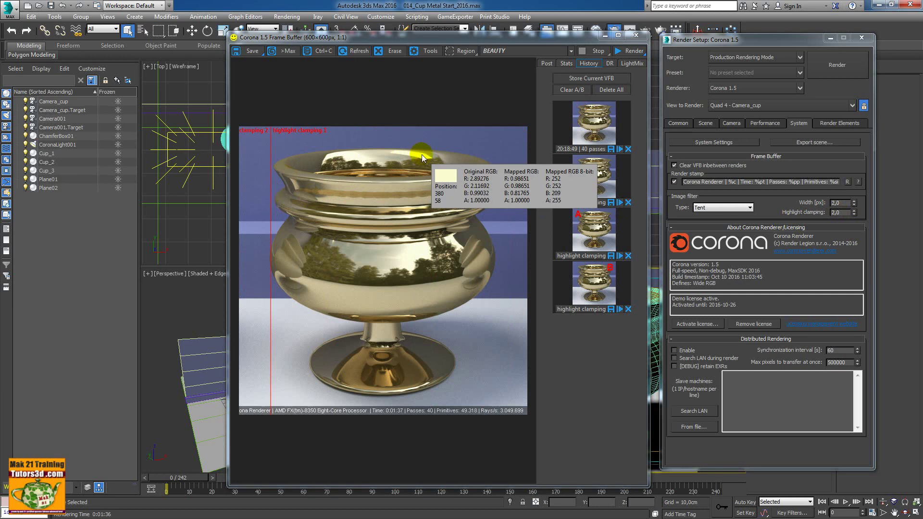
{"action": "left_click_drag", "start_coordinate": [270, 192], "coordinate": [447, 185]}
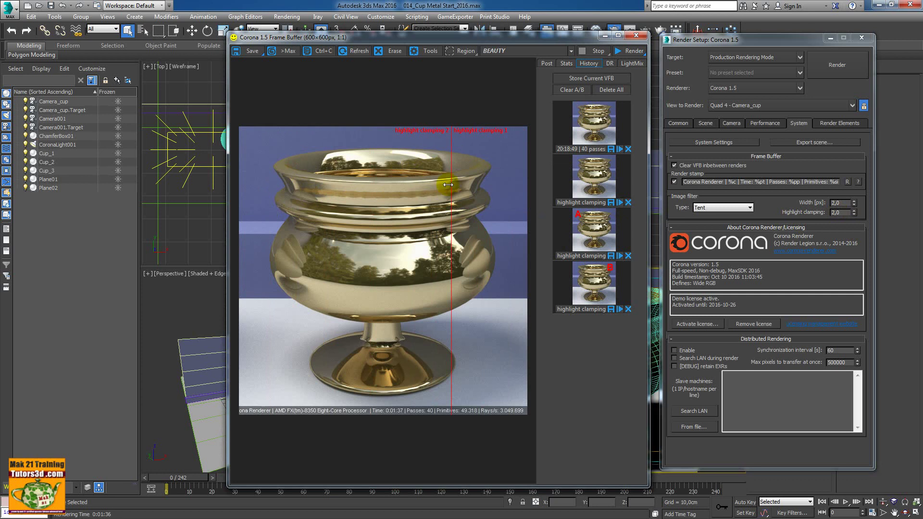
{"action": "right_click", "coordinate": [422, 156]}
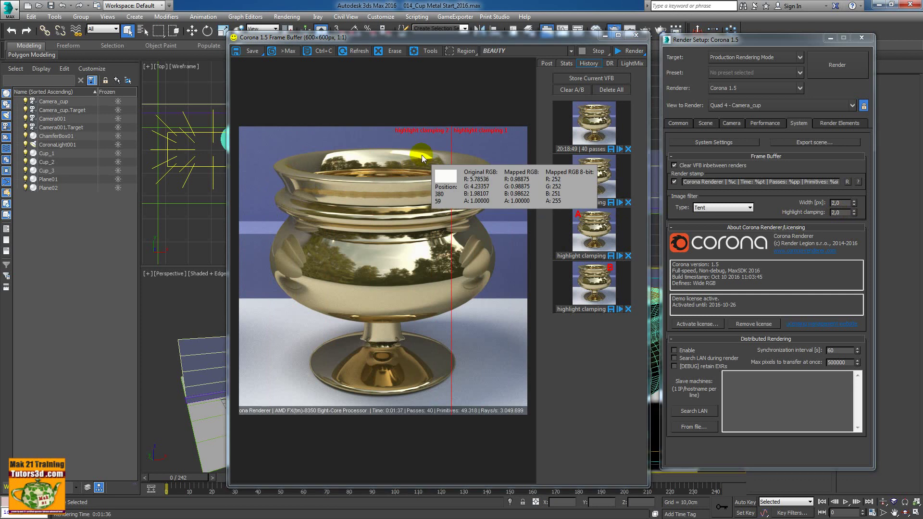
{"action": "mouse_move", "coordinate": [450, 182]}
{"action": "left_mouse_down"}
{"action": "mouse_move", "coordinate": [287, 188]}
{"action": "mouse_move", "coordinate": [456, 193]}
{"action": "left_mouse_up"}
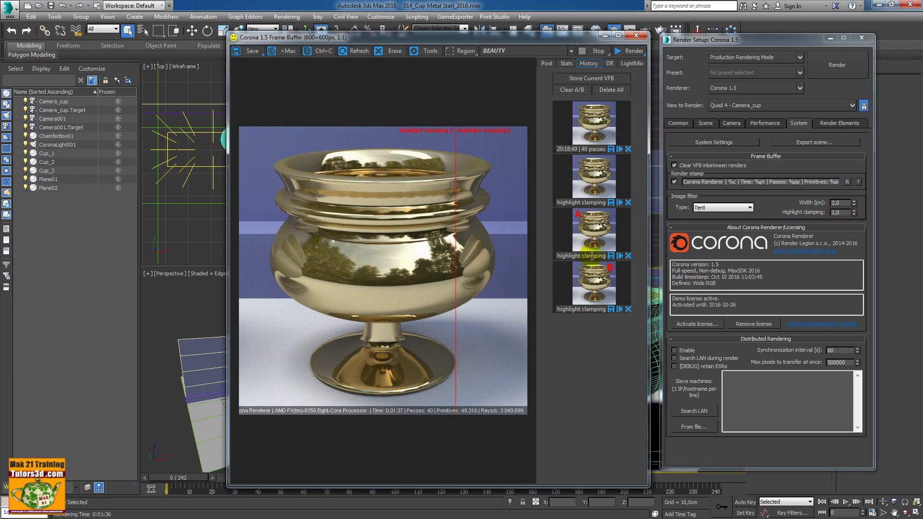
Step: Set the second snapshot as image A and move the divider left across the cup
{"action": "left_click", "coordinate": [581, 217]}
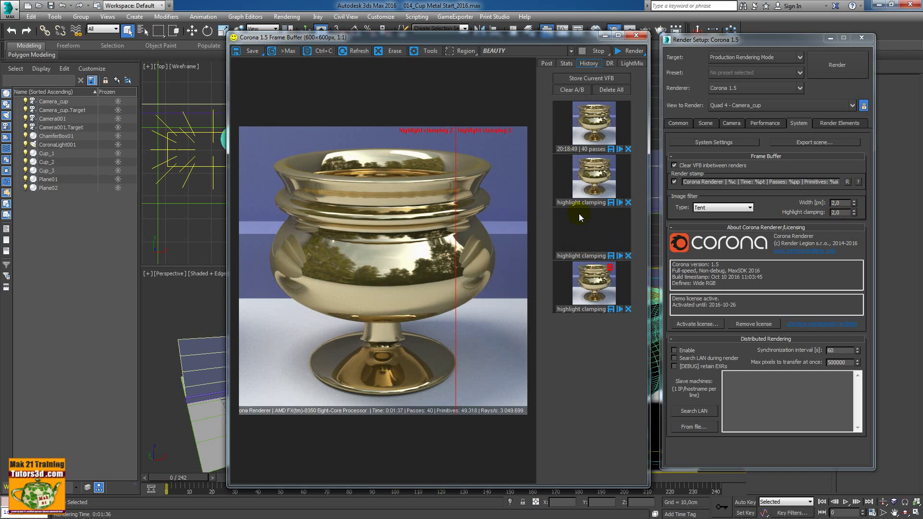
{"action": "double_click", "coordinate": [584, 202]}
{"action": "left_click", "coordinate": [583, 171]}
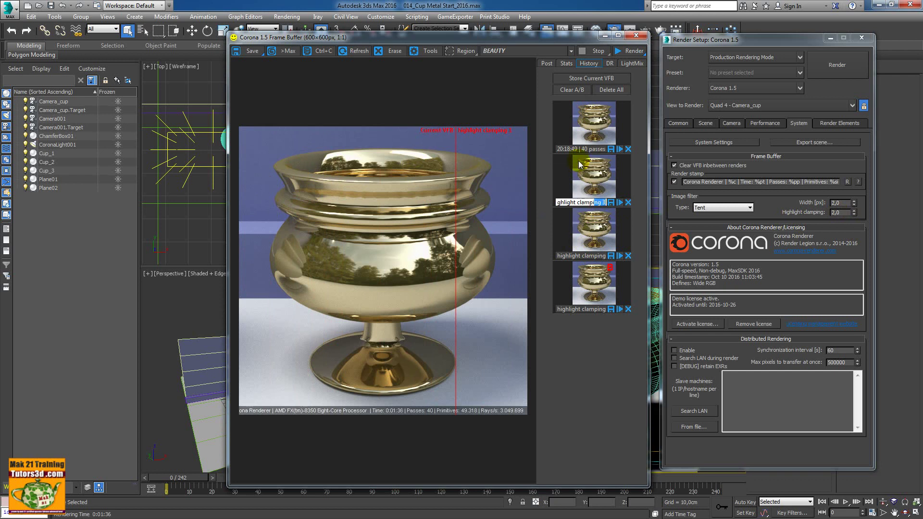
{"action": "left_click", "coordinate": [510, 181]}
{"action": "mouse_move", "coordinate": [509, 181]}
{"action": "left_mouse_down"}
{"action": "mouse_move", "coordinate": [298, 179]}
{"action": "mouse_move", "coordinate": [499, 190]}
{"action": "mouse_move", "coordinate": [251, 182]}
{"action": "mouse_move", "coordinate": [511, 192]}
{"action": "mouse_move", "coordinate": [383, 192]}
{"action": "mouse_move", "coordinate": [410, 194]}
{"action": "left_mouse_up"}
Step: Reset the comparison, with the original 40-pass render as A and the second snapshot as B
{"action": "left_click", "coordinate": [590, 277]}
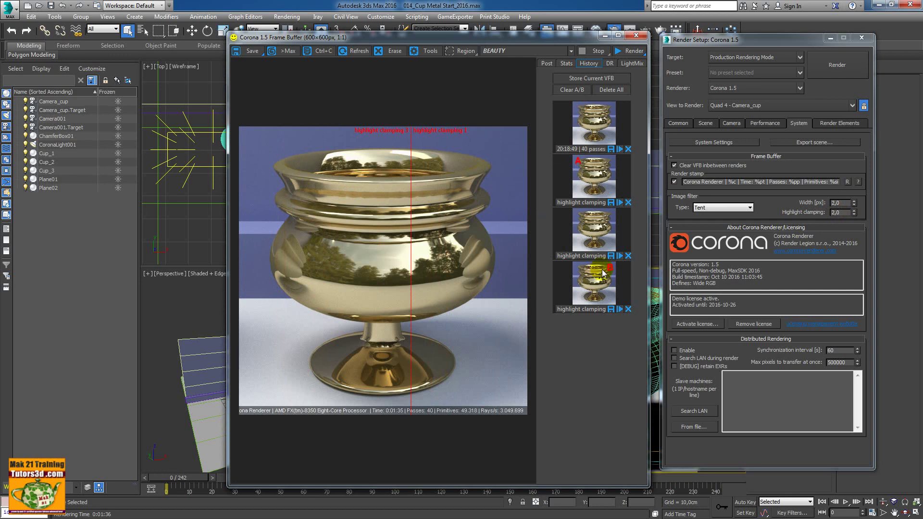
{"action": "left_click", "coordinate": [596, 154]}
{"action": "left_click", "coordinate": [598, 157]}
{"action": "left_click", "coordinate": [612, 272]}
{"action": "left_click", "coordinate": [579, 268]}
{"action": "left_click", "coordinate": [581, 106]}
{"action": "right_click", "coordinate": [599, 190]}
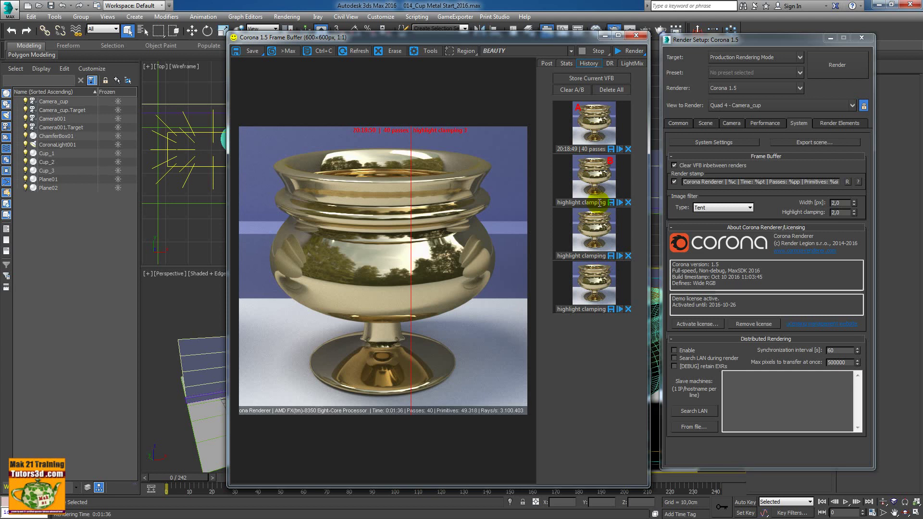
Step: Confirm the second snapshot's name and slide the divider left over the cup
{"action": "double_click", "coordinate": [594, 203]}
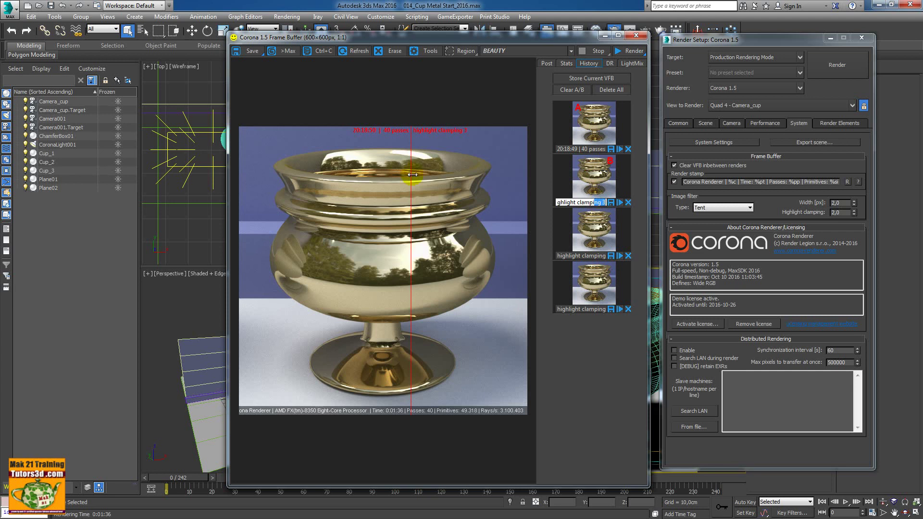
{"action": "key", "text": "Return"}
{"action": "mouse_move", "coordinate": [417, 172]}
{"action": "left_mouse_down"}
{"action": "mouse_move", "coordinate": [260, 163]}
{"action": "mouse_move", "coordinate": [453, 178]}
{"action": "left_mouse_up"}
{"action": "left_click_drag", "start_coordinate": [419, 180], "coordinate": [266, 173]}
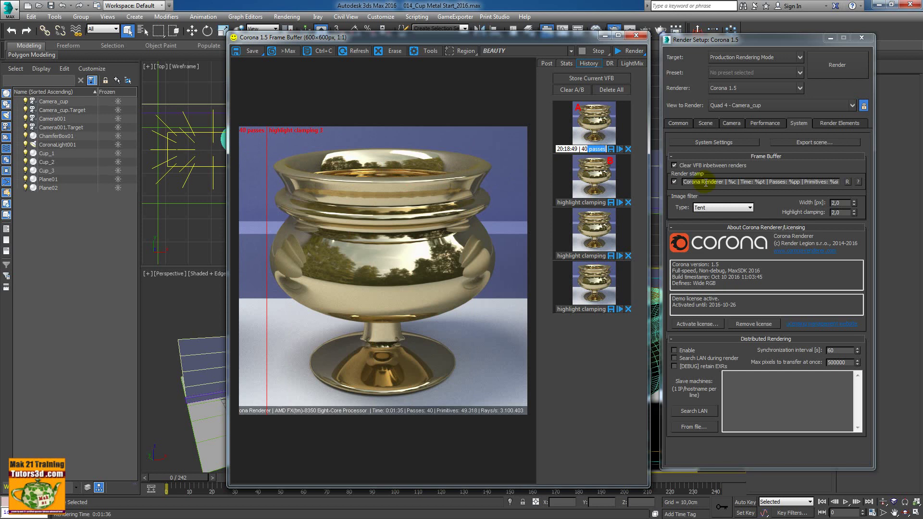
Step: Rename the second stored render to 'highlight clamping', then cancel its Save Image dialog
{"action": "double_click", "coordinate": [583, 202]}
{"action": "left_click_drag", "start_coordinate": [583, 203], "coordinate": [630, 202]}
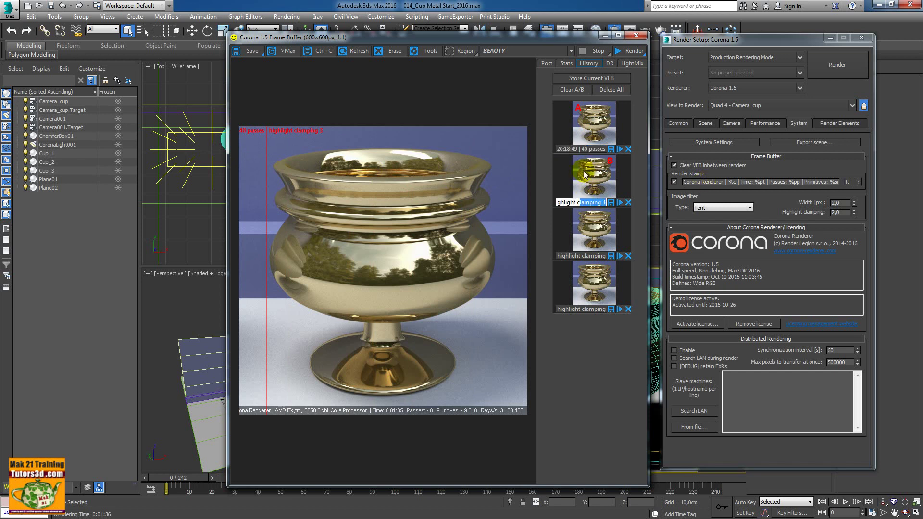
{"action": "left_click", "coordinate": [586, 291]}
{"action": "left_click", "coordinate": [584, 230]}
{"action": "left_click", "coordinate": [610, 203]}
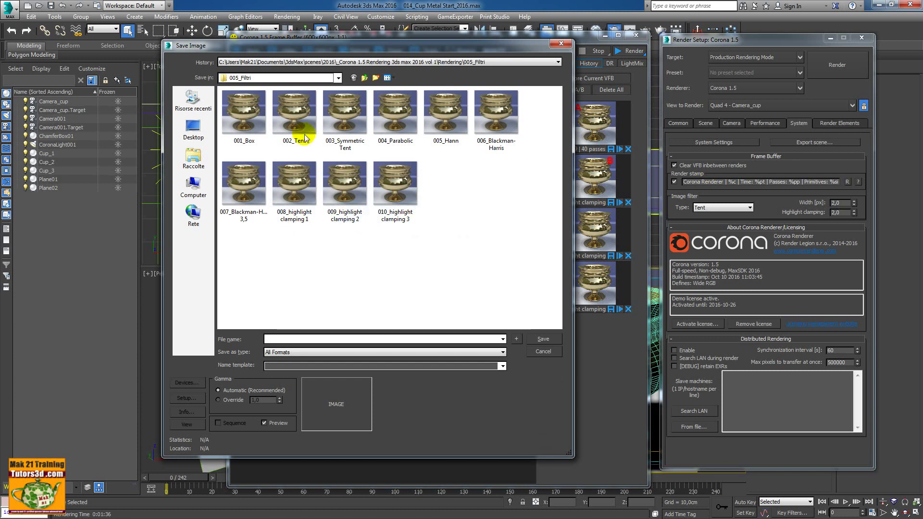
{"action": "left_click", "coordinate": [543, 351]}
Step: Apply highlight clamping 8, then reset the spinner and drag it sharply upward
{"action": "double_click", "coordinate": [841, 212]}
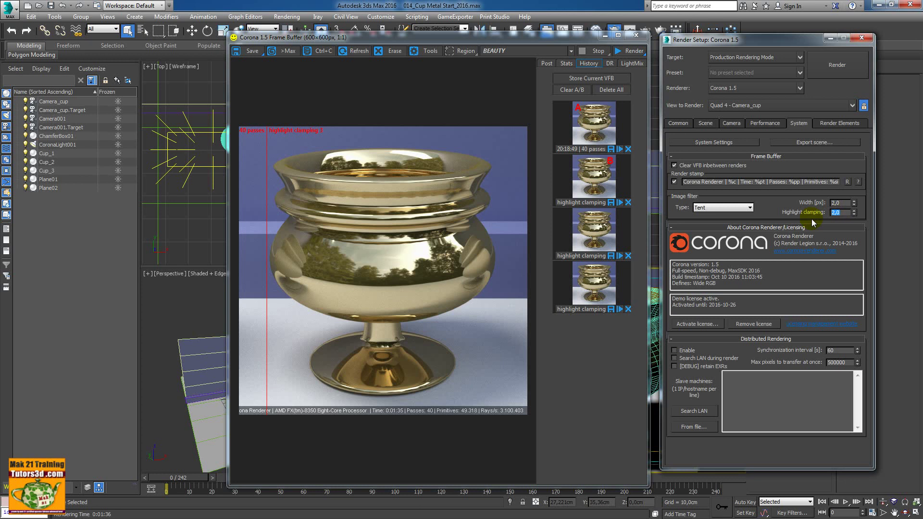
{"action": "type", "text": "8"}
{"action": "key", "text": "Return"}
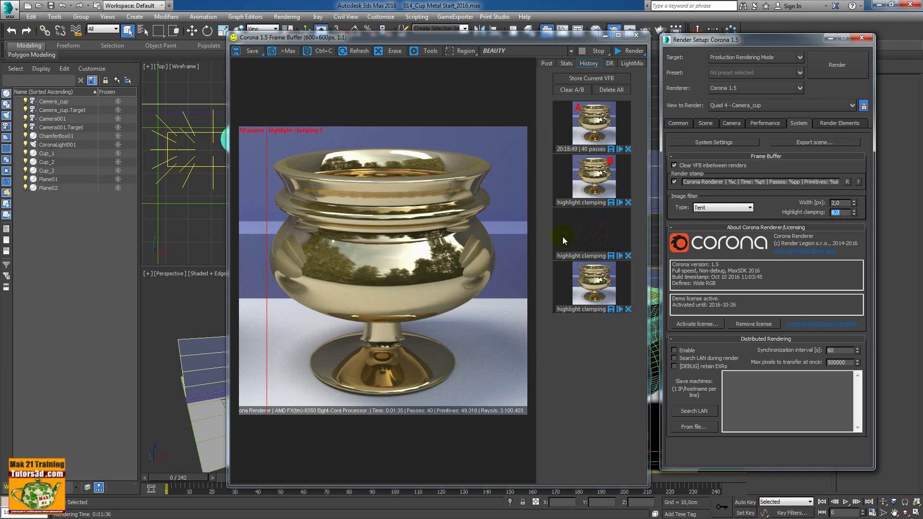
{"action": "right_click", "coordinate": [855, 214]}
{"action": "mouse_move", "coordinate": [855, 214]}
{"action": "left_mouse_down"}
{"action": "mouse_move", "coordinate": [824, 315]}
{"action": "mouse_move", "coordinate": [827, 88]}
{"action": "mouse_move", "coordinate": [853, 88]}
{"action": "left_mouse_up"}
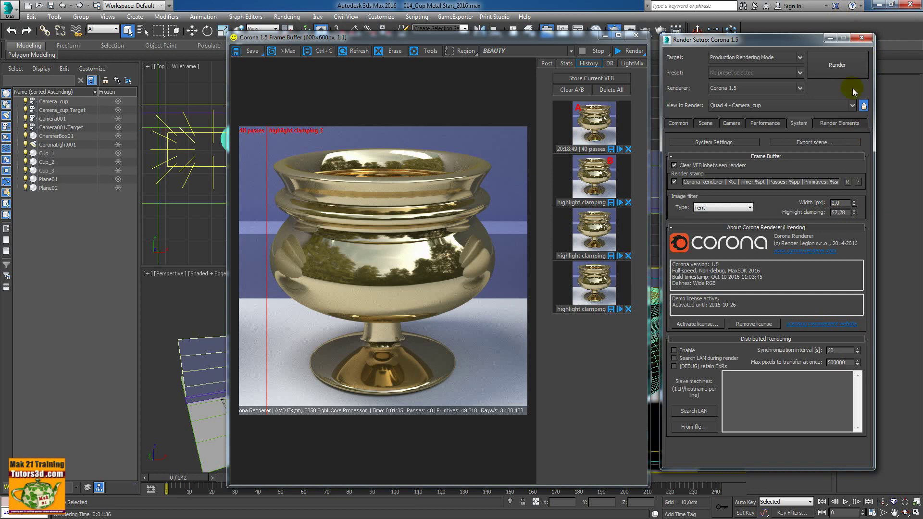
Step: Try highlight clamping values 100, then 8, finishing at 0
{"action": "double_click", "coordinate": [844, 213]}
{"action": "type", "text": "100"}
{"action": "key", "text": "Return"}
{"action": "type", "text": "8"}
{"action": "key", "text": "Return"}
{"action": "type", "text": "0"}
{"action": "key", "text": "Return"}
{"action": "left_click", "coordinate": [785, 209]}
Step: Delete all four stored renders from the frame buffer history
{"action": "left_click", "coordinate": [628, 149]}
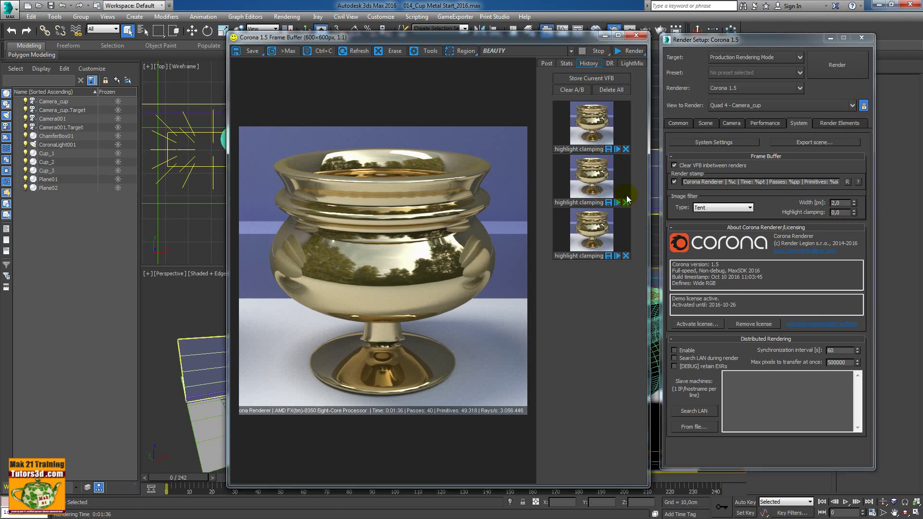
{"action": "left_click", "coordinate": [625, 202]}
{"action": "left_click", "coordinate": [626, 149]}
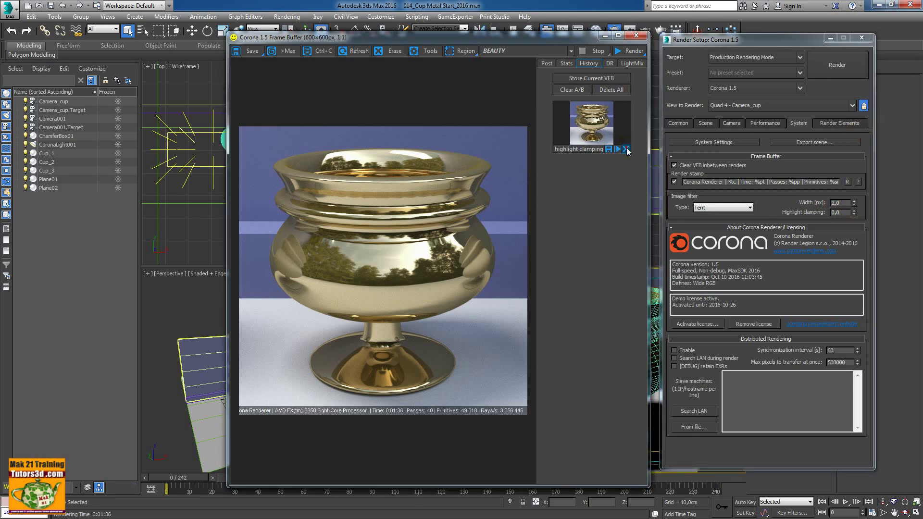
{"action": "left_click", "coordinate": [626, 149]}
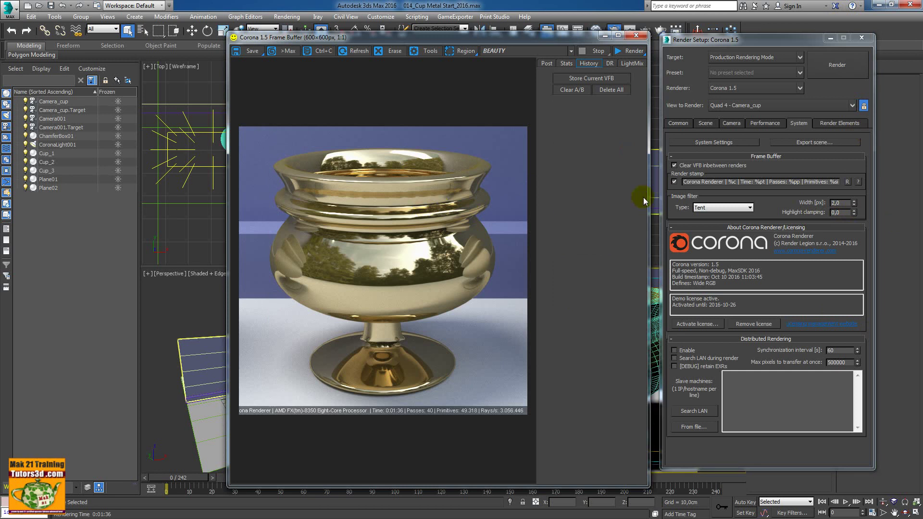
Step: Lock the image aspect and set the output width to 800 px
{"action": "left_click", "coordinate": [705, 124]}
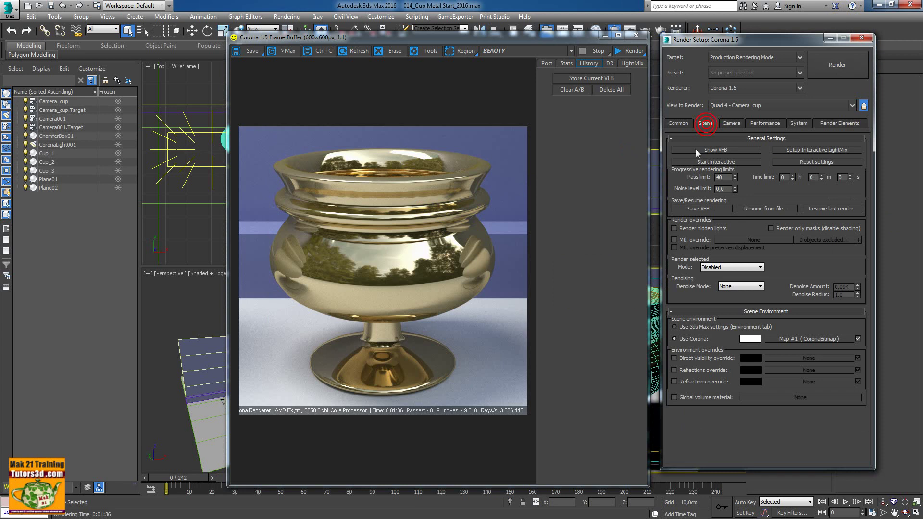
{"action": "left_click", "coordinate": [678, 124]}
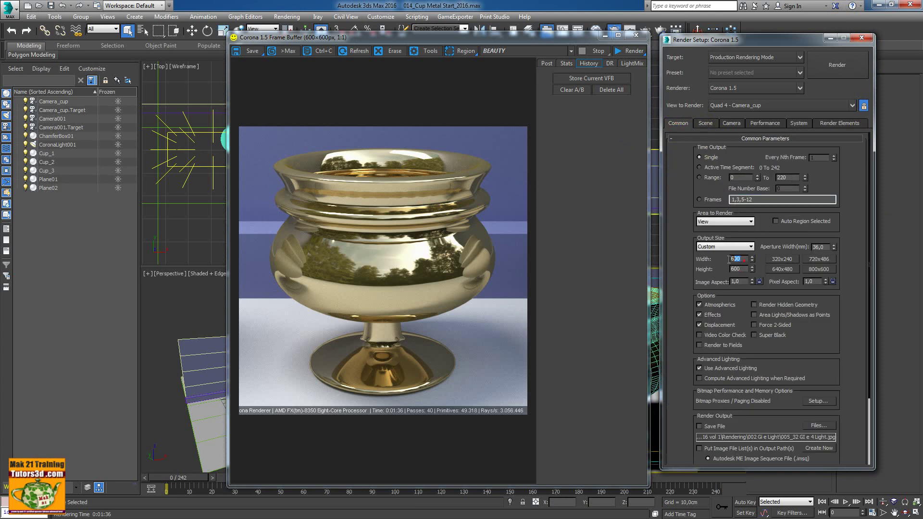
{"action": "left_click", "coordinate": [758, 282]}
{"action": "type", "text": "80"}
{"action": "key", "text": "Return"}
Step: Start a new interactive Corona render of the cup and widen the frame buffer window
{"action": "left_click", "coordinate": [705, 123]}
{"action": "left_click", "coordinate": [715, 162]}
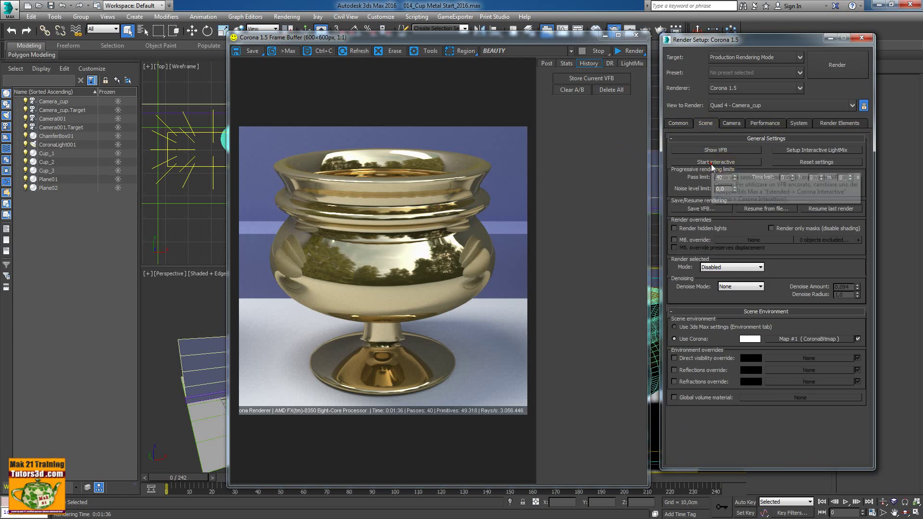
{"action": "left_click_drag", "start_coordinate": [227, 283], "coordinate": [123, 282]}
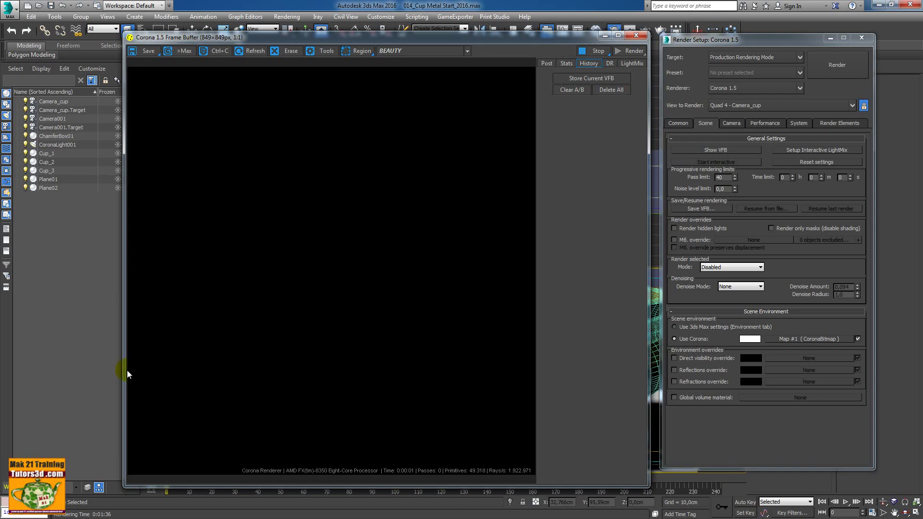
{"action": "left_click_drag", "start_coordinate": [124, 370], "coordinate": [99, 370]}
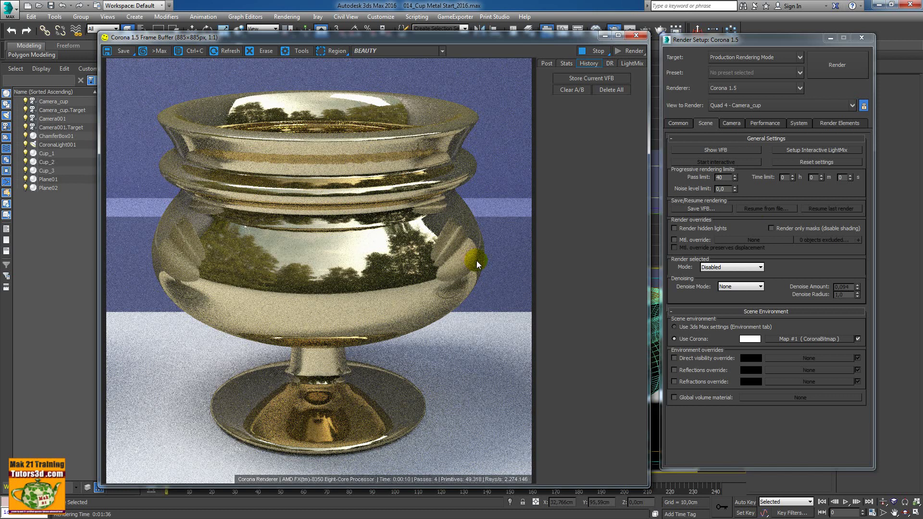
Step: Set highlight clamping to 1 and read the rim highlight pixel values
{"action": "left_click", "coordinate": [799, 124]}
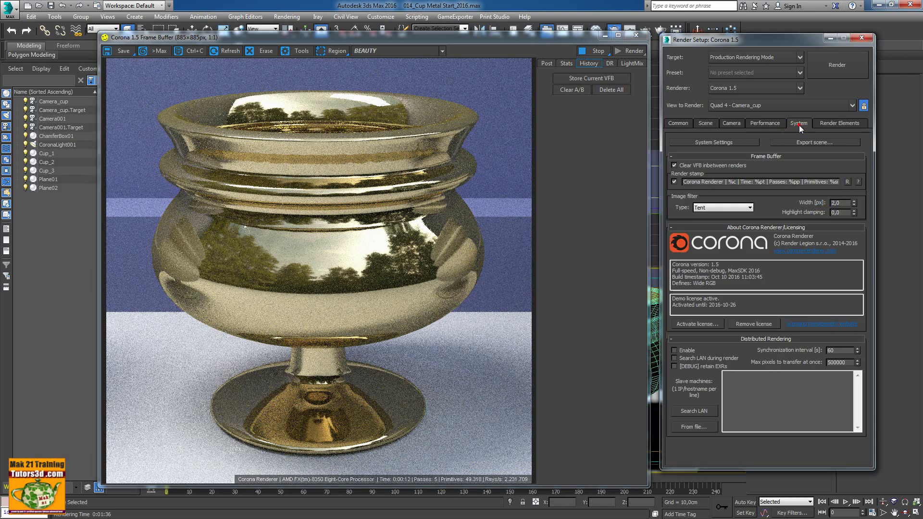
{"action": "double_click", "coordinate": [839, 211]}
{"action": "type", "text": "1"}
{"action": "left_click", "coordinate": [803, 258]}
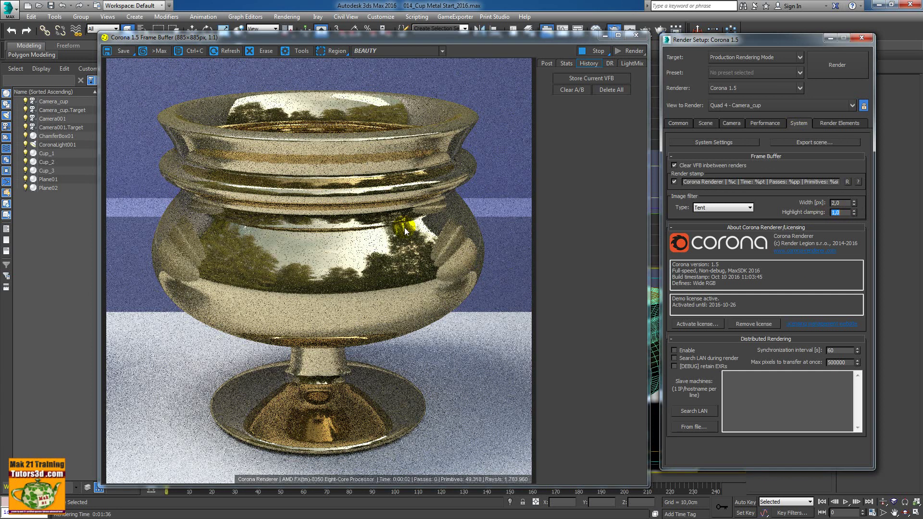
{"action": "left_click", "coordinate": [362, 100]}
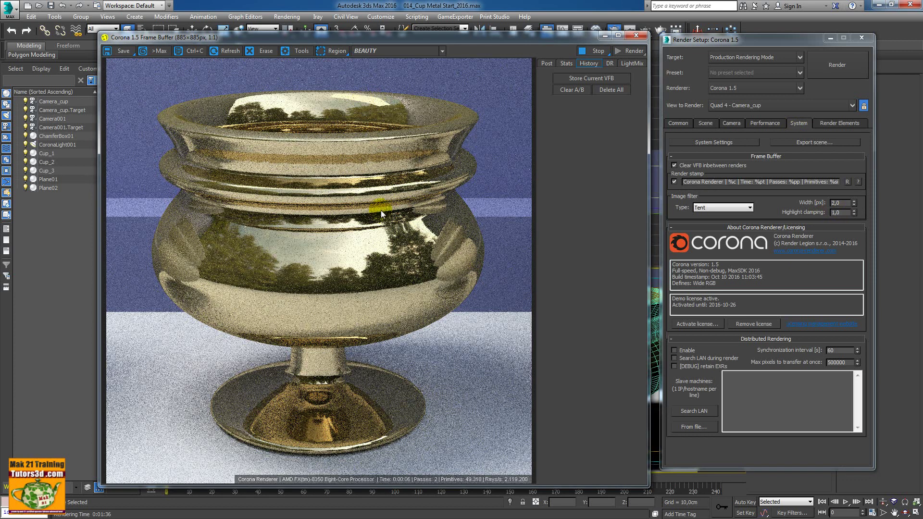
Step: Drag clamping to 0,37 and 8,5 while reading rim pixels, then reset it to 0,0
{"action": "left_click_drag", "start_coordinate": [854, 213], "coordinate": [857, 248]}
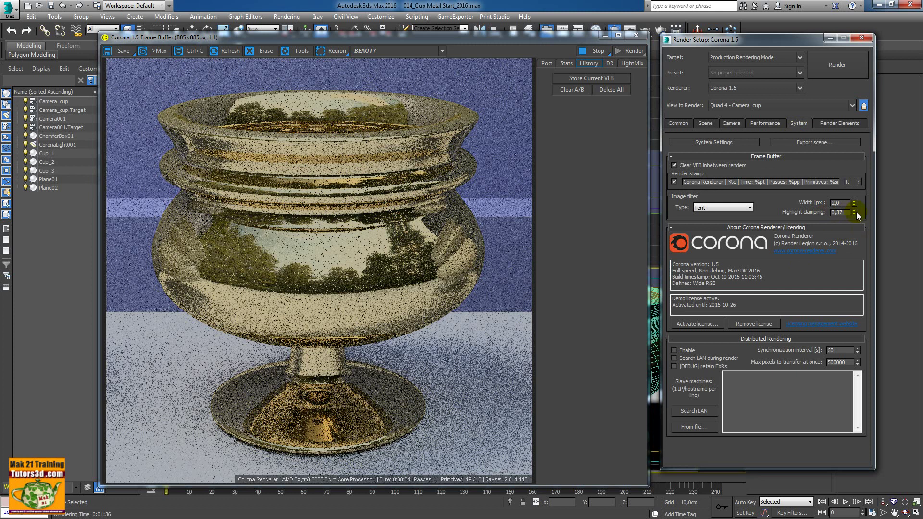
{"action": "mouse_move", "coordinate": [854, 212]}
{"action": "left_mouse_down"}
{"action": "mouse_move", "coordinate": [846, 461]}
{"action": "mouse_move", "coordinate": [811, 340]}
{"action": "left_mouse_up"}
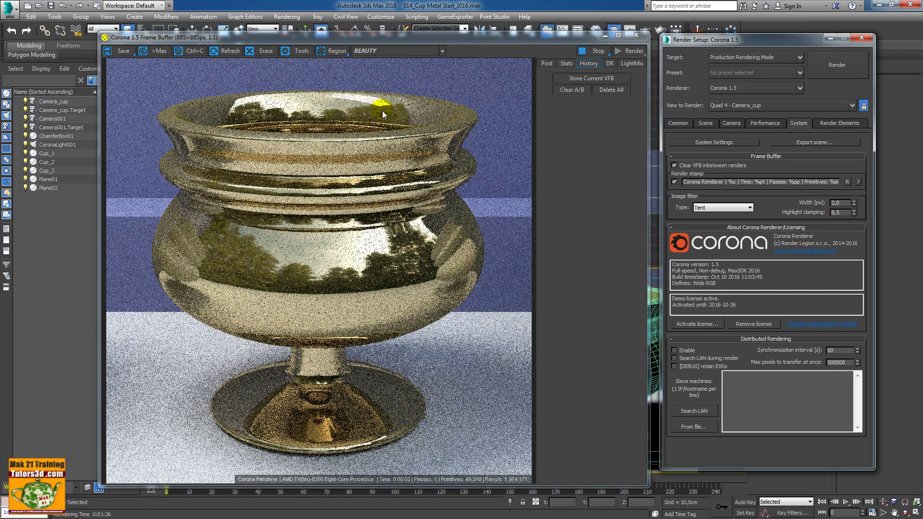
{"action": "right_click", "coordinate": [362, 99]}
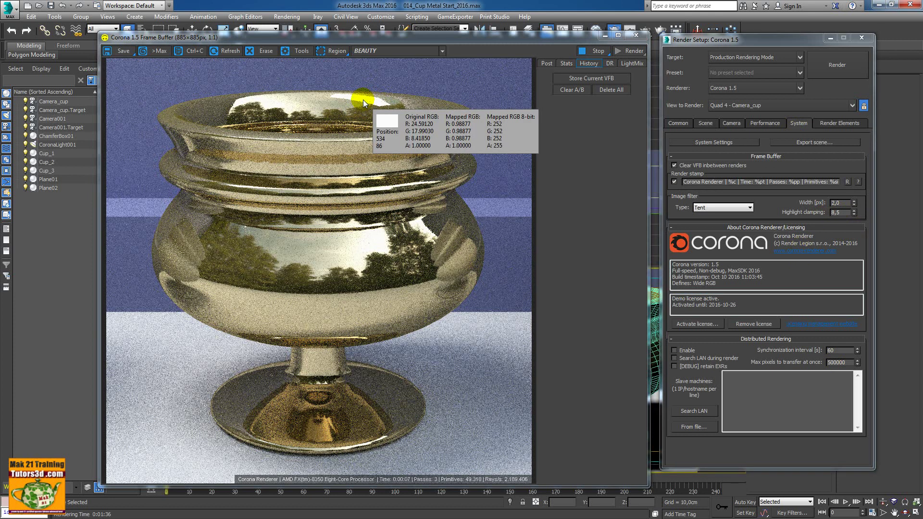
{"action": "right_click", "coordinate": [852, 214]}
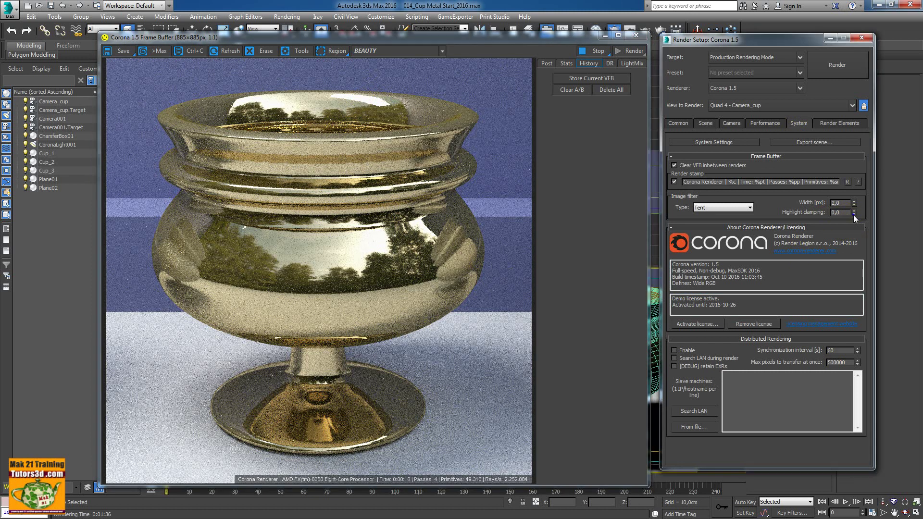
{"action": "right_click", "coordinate": [367, 100]}
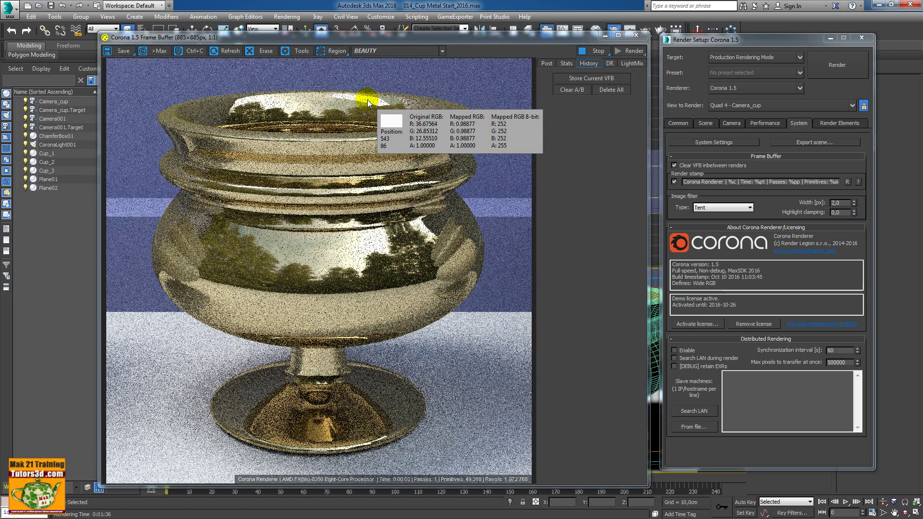
{"action": "left_click", "coordinate": [364, 101]}
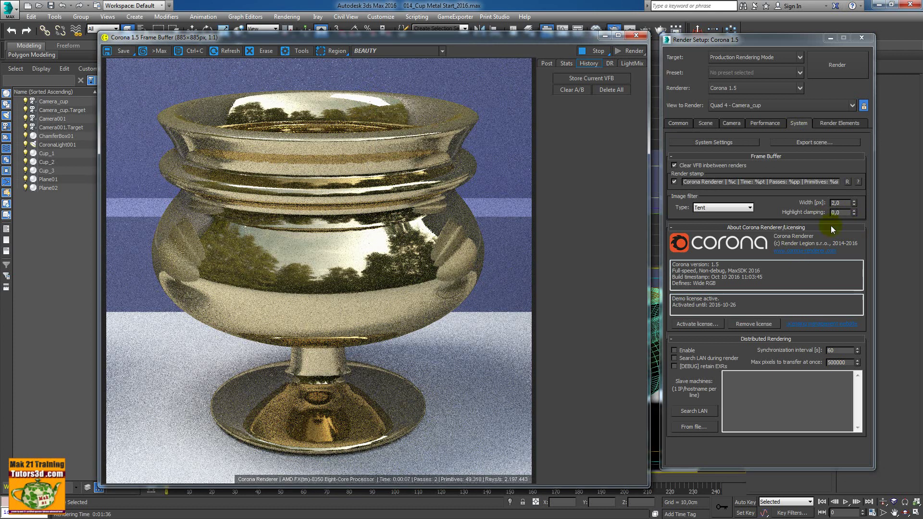
Step: Set highlight clamping to 1, then to 2,0
{"action": "left_click", "coordinate": [844, 215]}
{"action": "type", "text": "1"}
{"action": "key", "text": "Return"}
{"action": "type", "text": "2"}
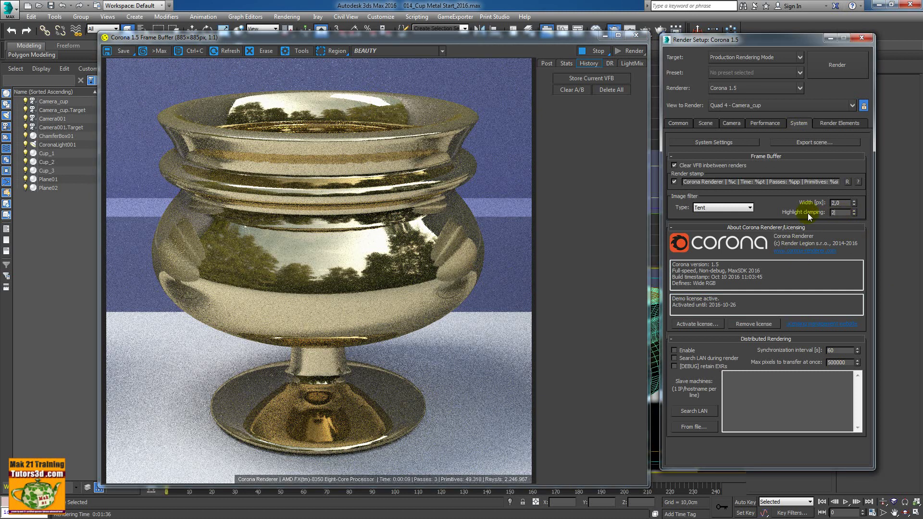
{"action": "key", "text": "Return"}
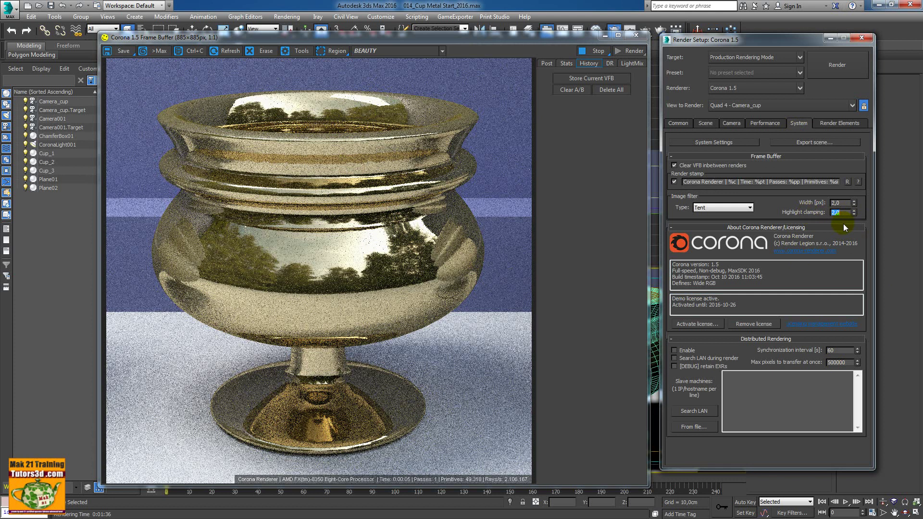
Step: Set the image filter width to 5 px
{"action": "double_click", "coordinate": [840, 202]}
{"action": "type", "text": "5"}
{"action": "key", "text": "Return"}
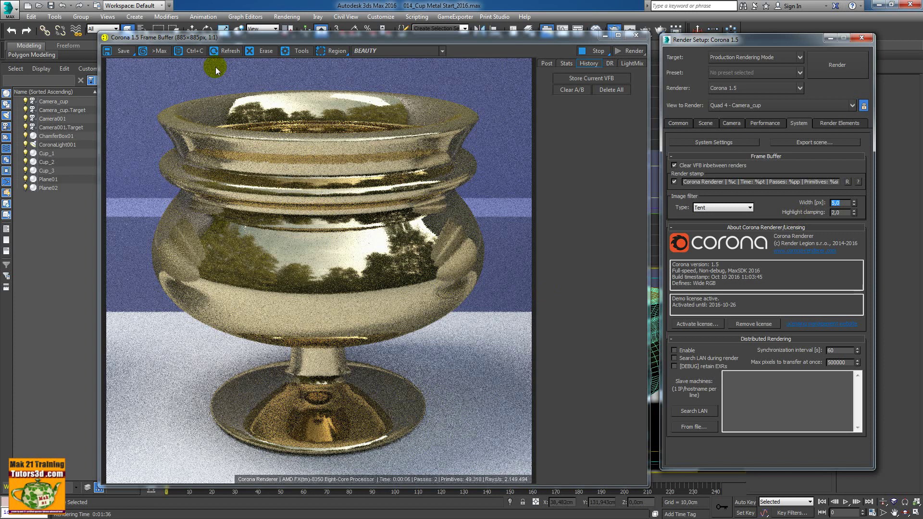
Step: Render only a region over the cup's upper rim and lower the Tent filter width to 2 px
{"action": "left_click", "coordinate": [324, 53]}
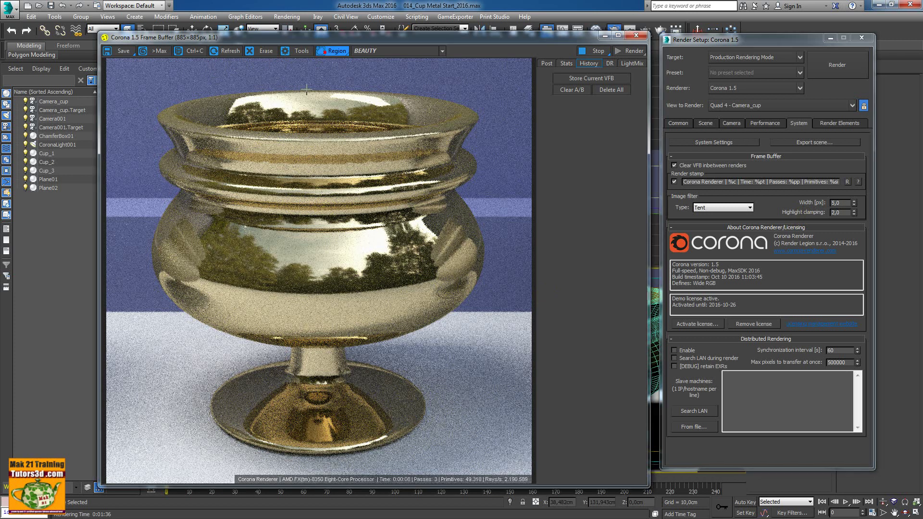
{"action": "mouse_move", "coordinate": [210, 96]}
{"action": "left_mouse_down"}
{"action": "mouse_move", "coordinate": [310, 158]}
{"action": "mouse_move", "coordinate": [275, 145]}
{"action": "left_mouse_up"}
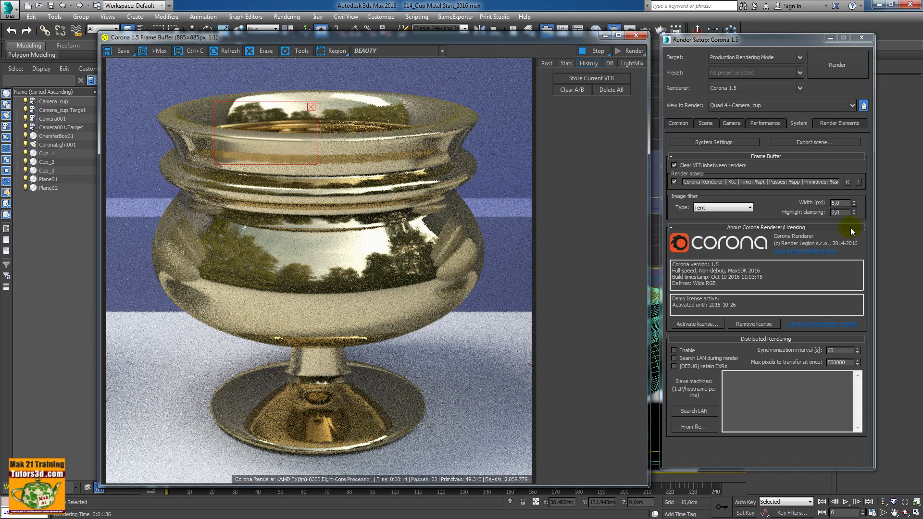
{"action": "left_click_drag", "start_coordinate": [853, 204], "coordinate": [855, 207]}
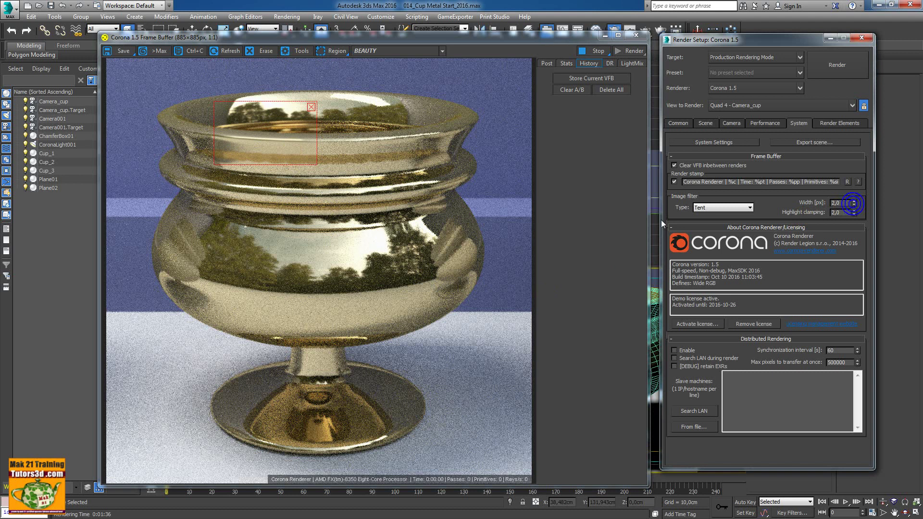
{"action": "left_click_drag", "start_coordinate": [264, 140], "coordinate": [271, 161]}
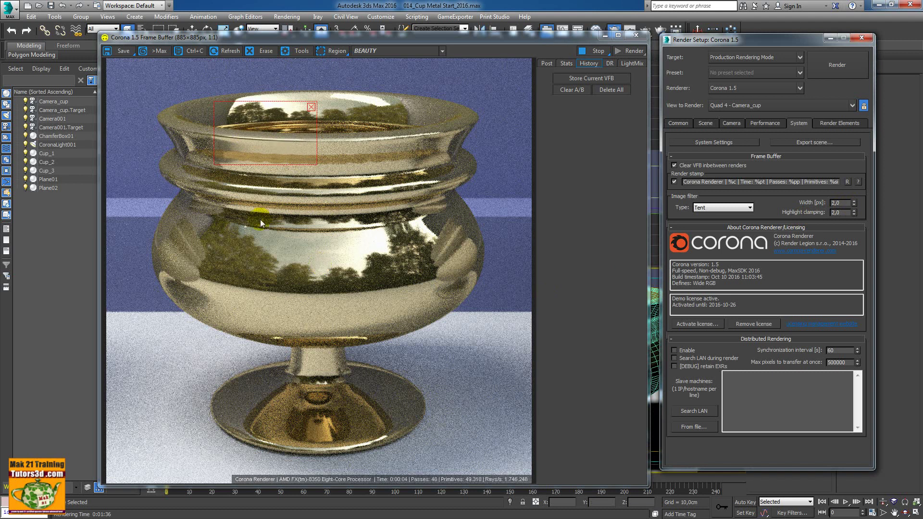
Step: Switch Corona's image filter type from Tent to Blackman-Harris for the interactive render
{"action": "left_click", "coordinate": [745, 208]}
{"action": "left_click", "coordinate": [729, 254]}
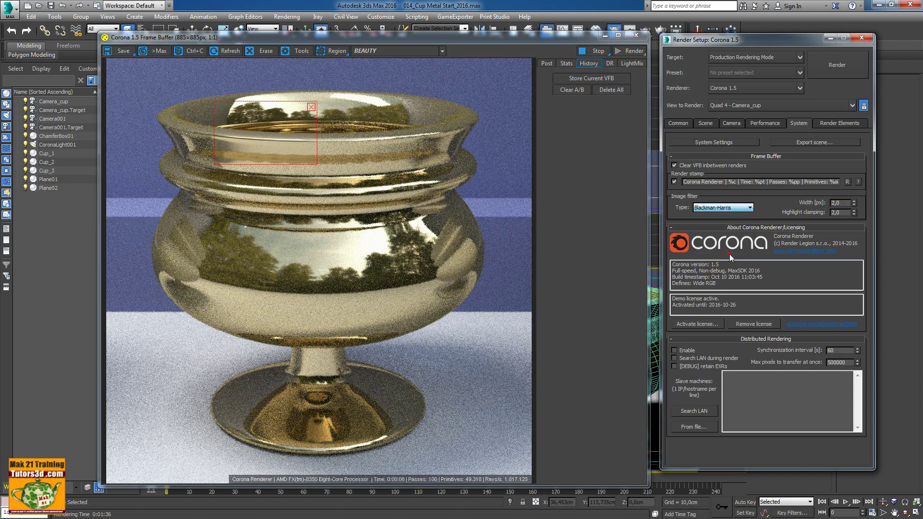